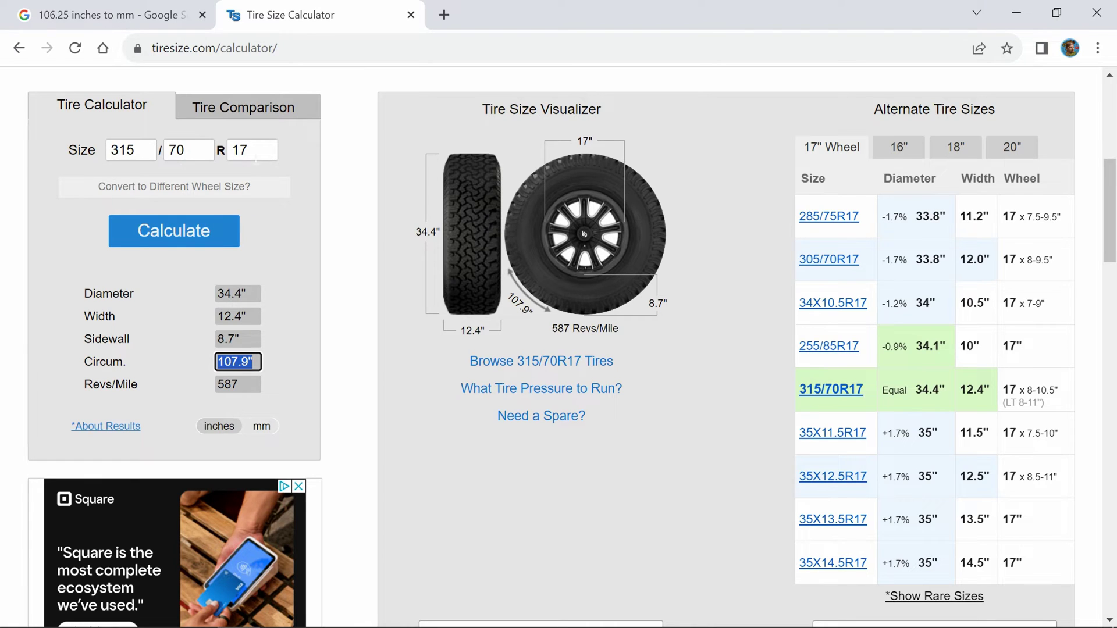
Check the 315/70R17 tire's circumference and diameter, and convert 107.9 inches to millimetres in Google's unit converter.
click(254, 361)
double_click(417, 231)
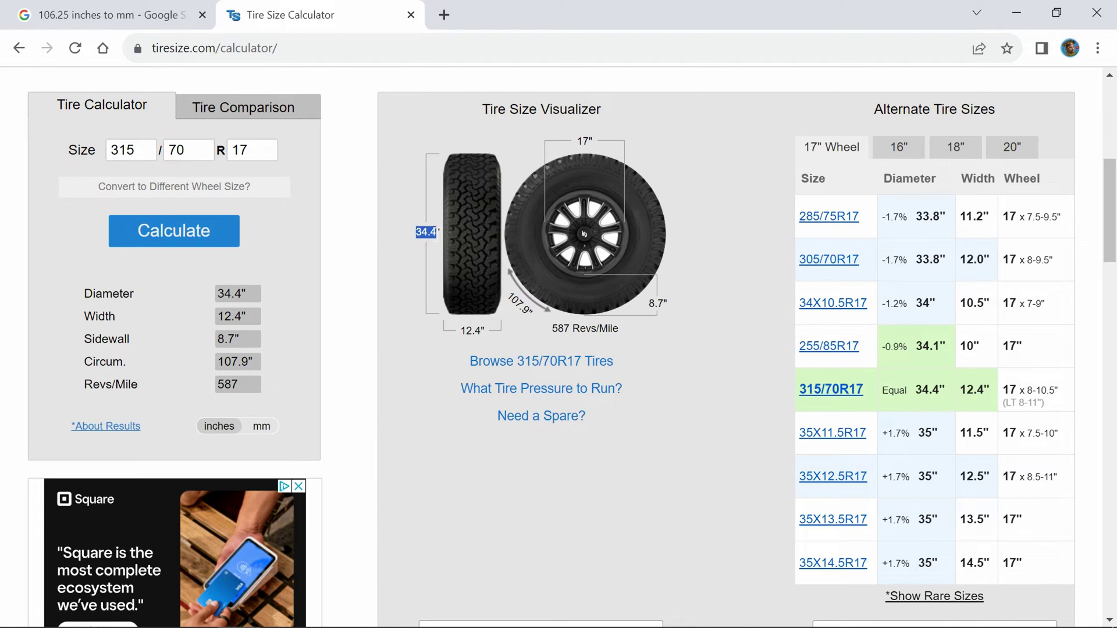
click(111, 15)
click(241, 321)
key(BackSpace)
key(BackSpace)
key(BackSpace)
key(BackSpace)
key(BackSpace)
key(BackSpace)
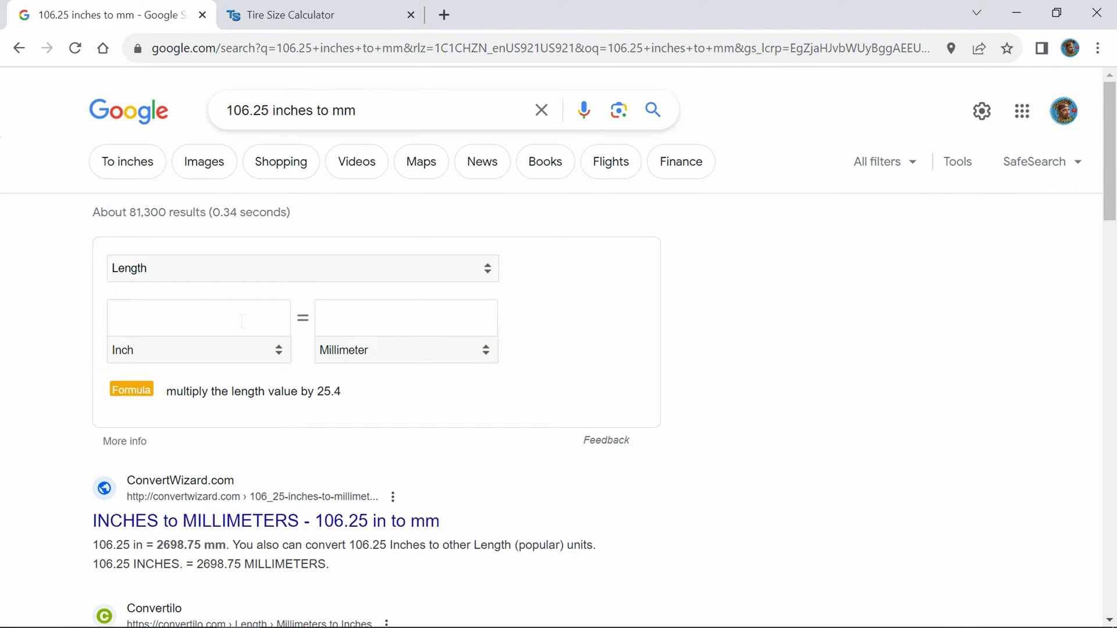
text(107.)
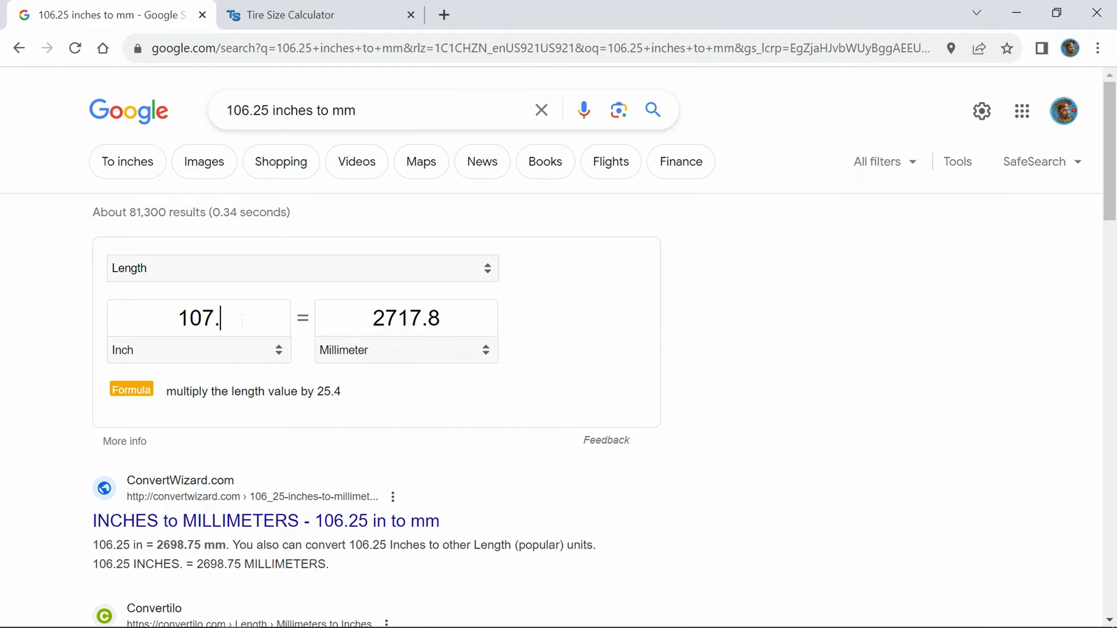
text(9)
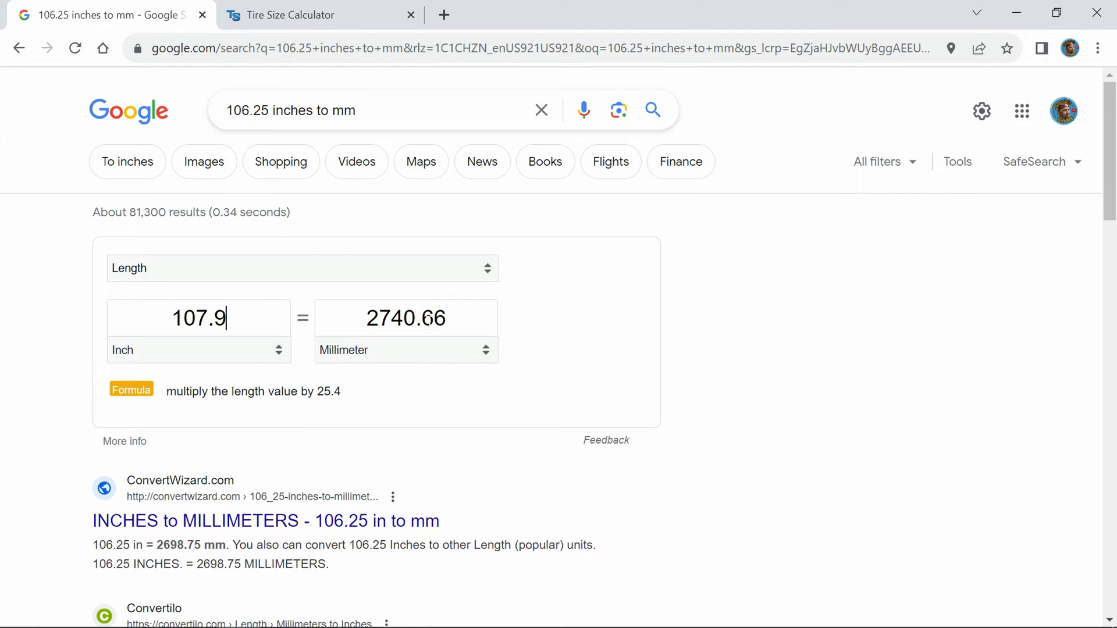
double_click(429, 320)
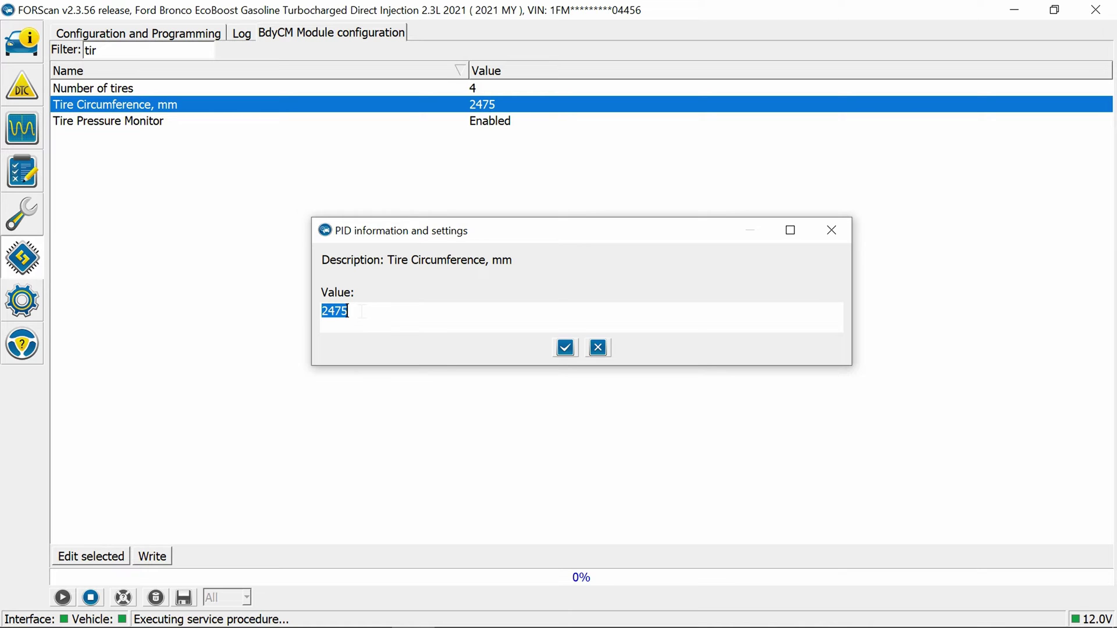
In FORScan, set the Tire Circumference value in the BdyCM module configuration to 2700 mm.
key(BackSpace)
text(2700)
click(566, 347)
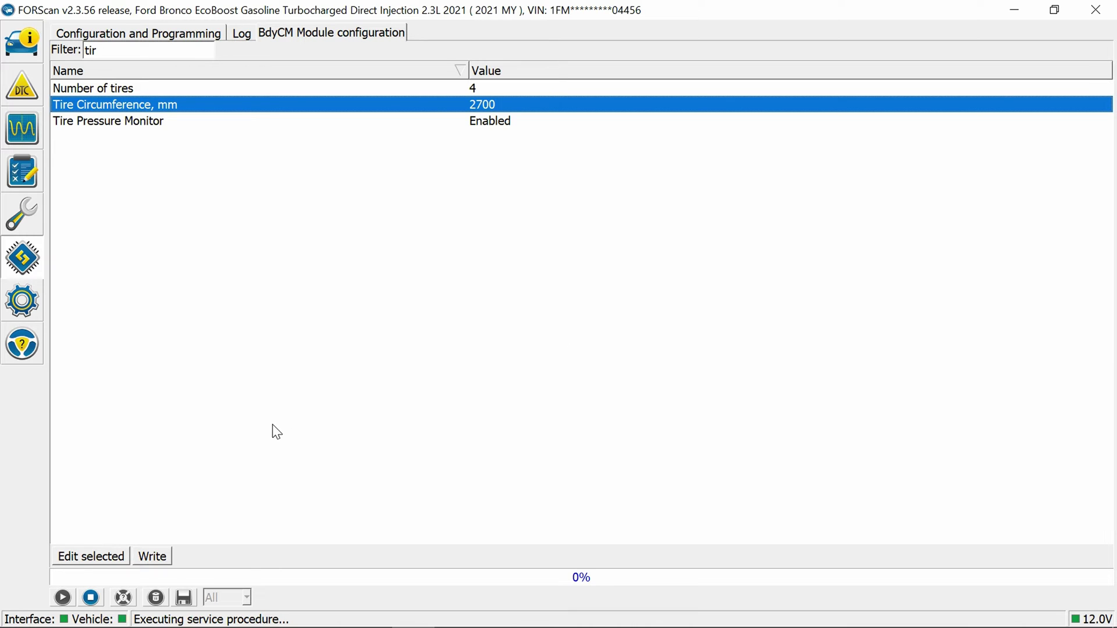
Write the changed tire circumference to the BdyCM module and end the configuration procedure.
click(153, 557)
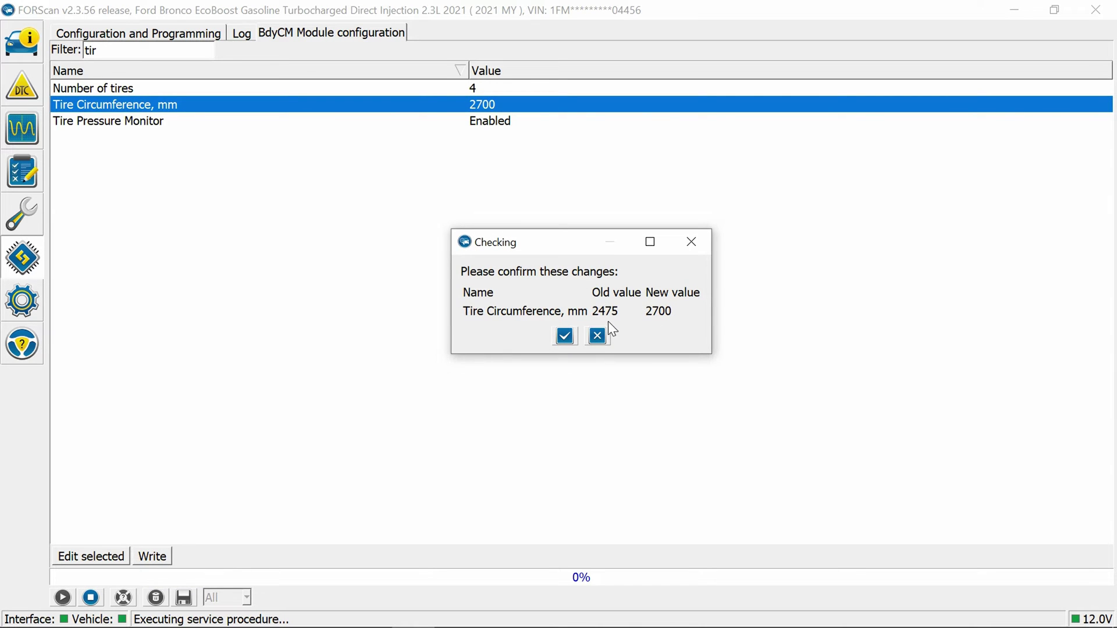
click(570, 336)
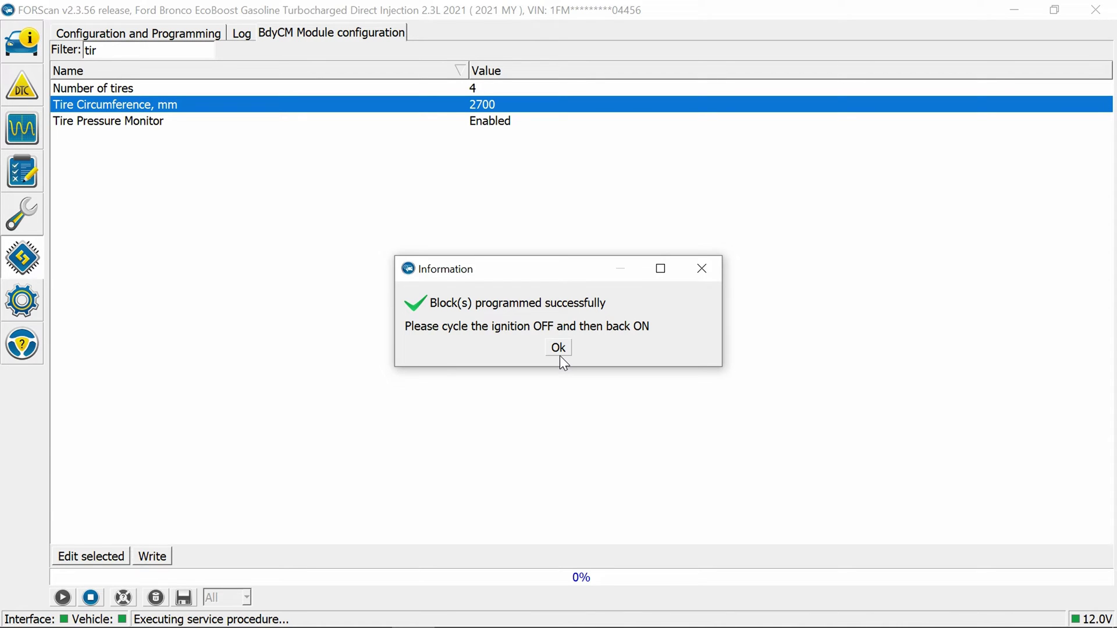
click(560, 351)
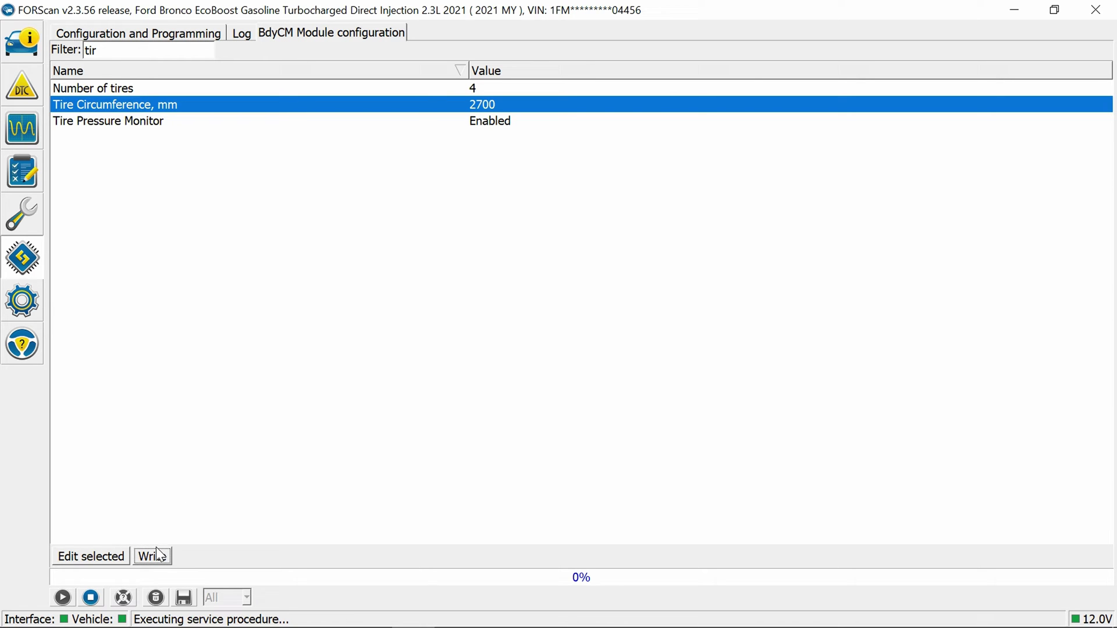
click(91, 598)
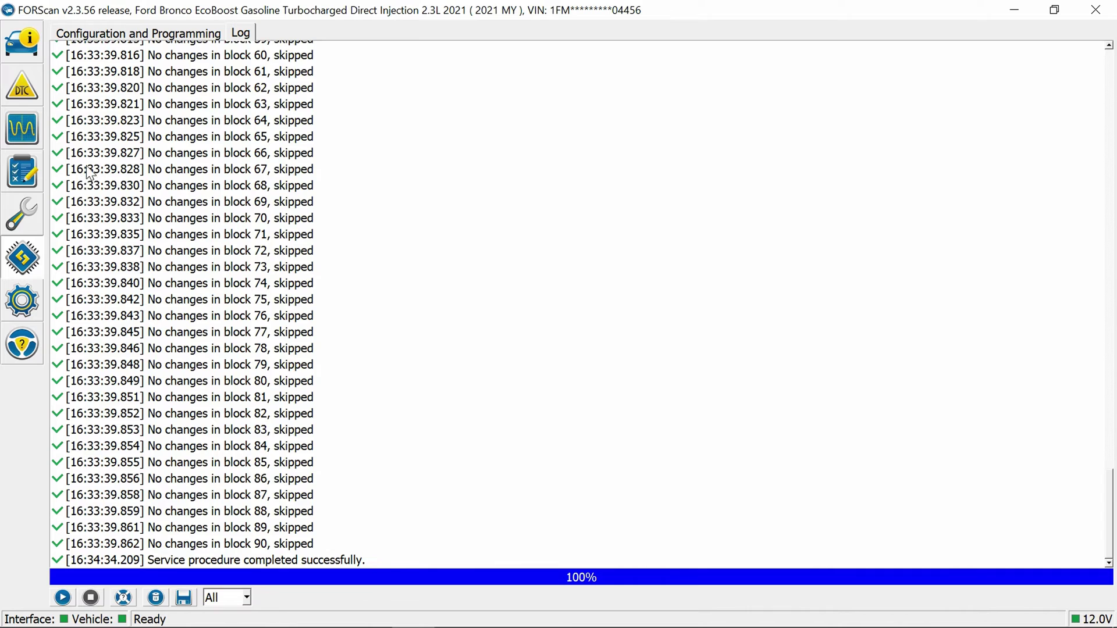
Read the diagnostic trouble codes from all modules and inspect the details of the AWD and PCM codes.
click(21, 97)
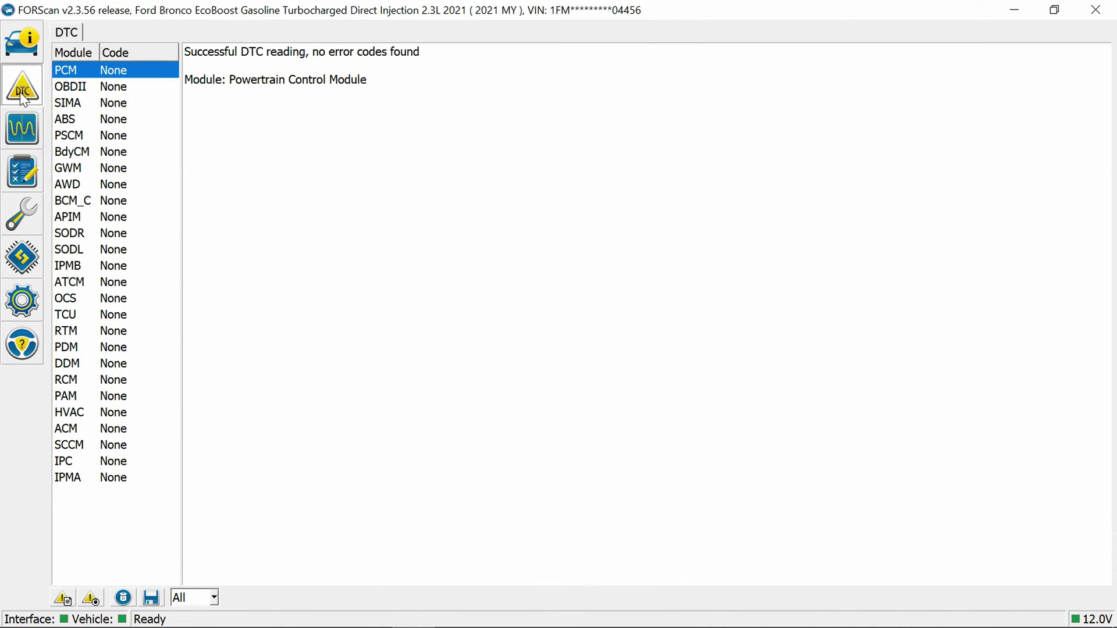
click(64, 599)
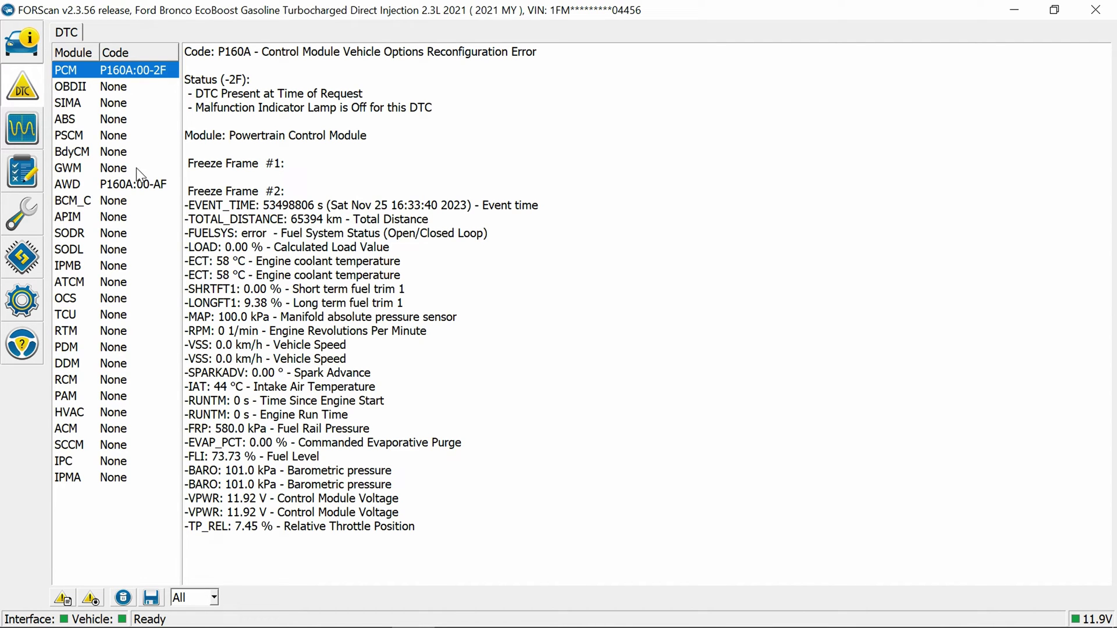
click(133, 185)
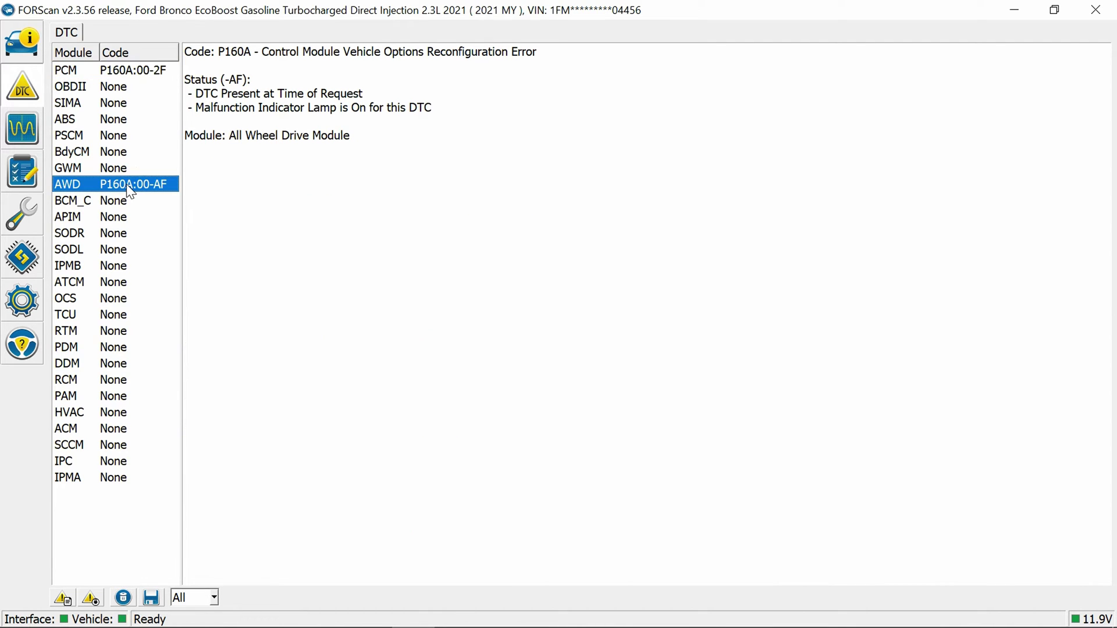
click(147, 73)
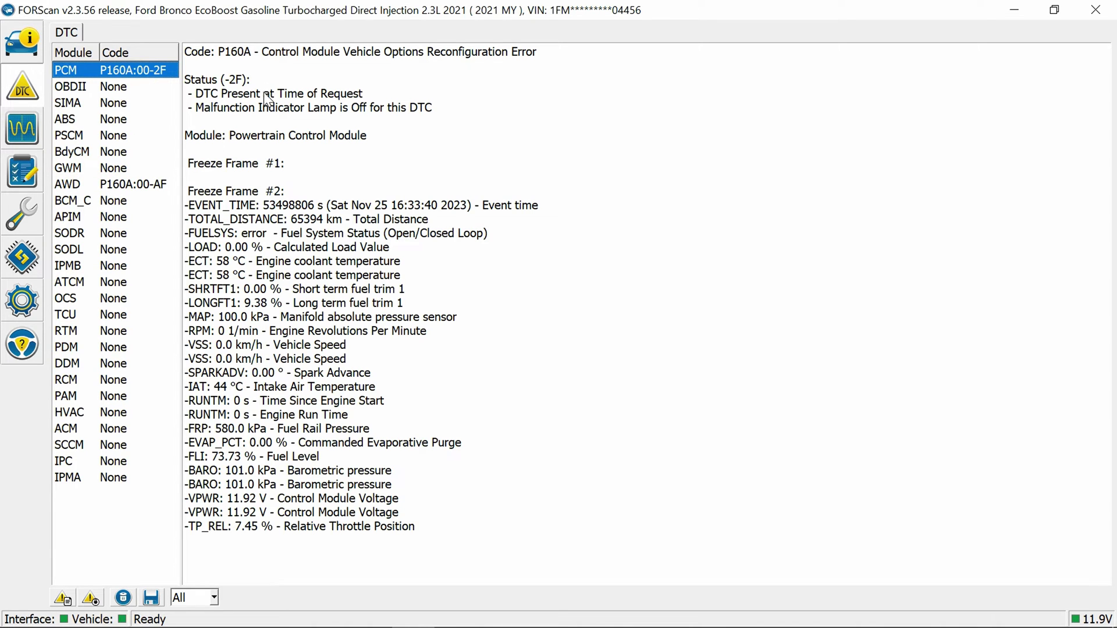
Reset the diagnostic trouble codes for the modules and acknowledge the ignition cycle.
click(91, 599)
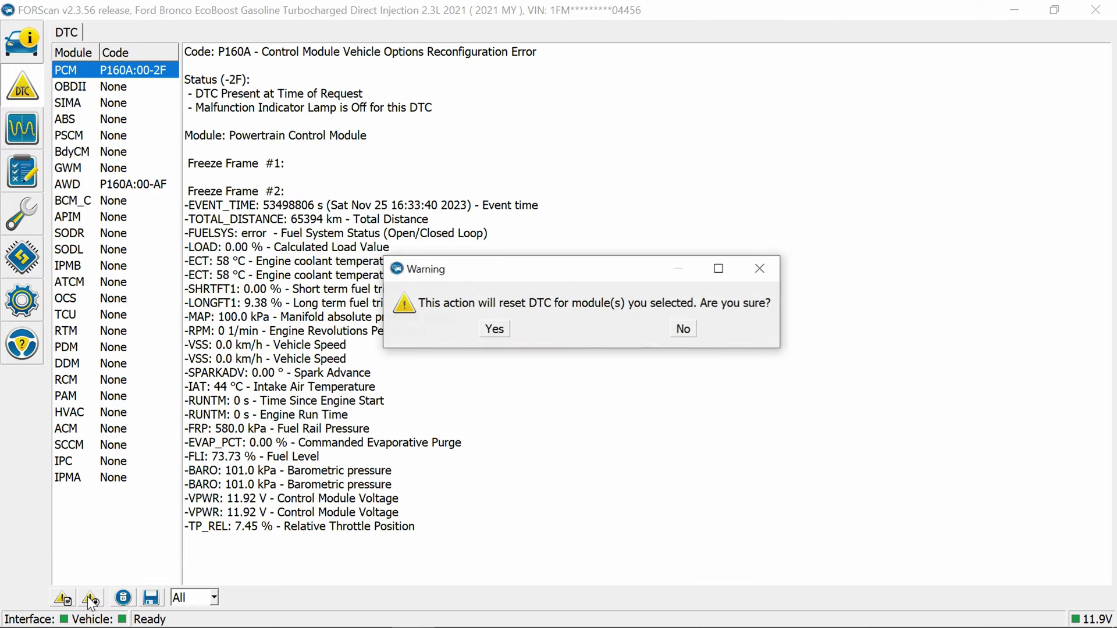
click(494, 330)
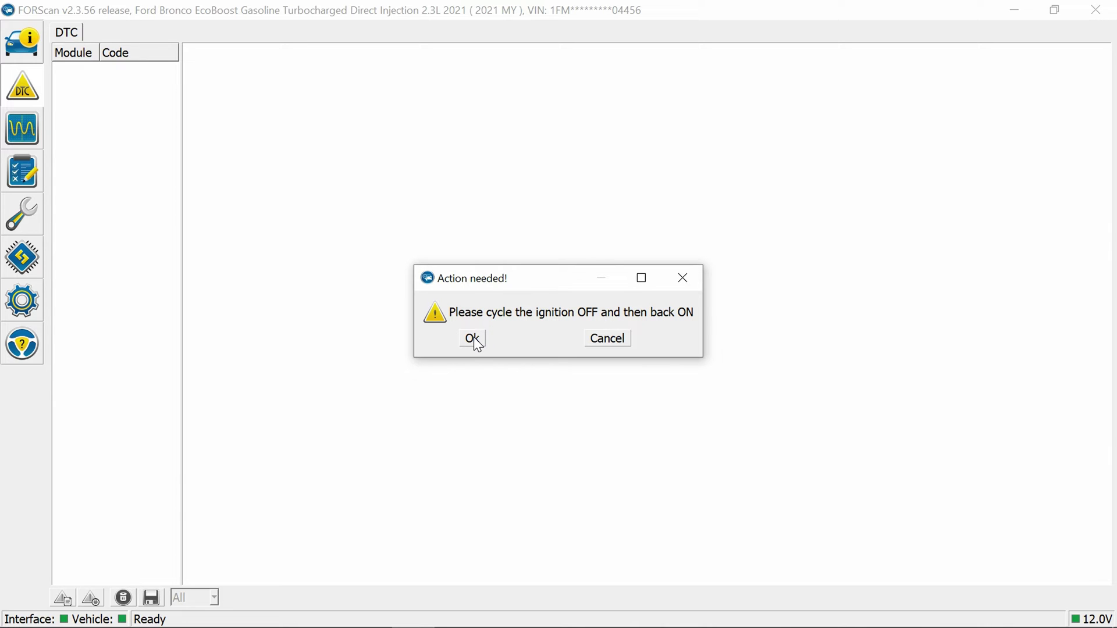
click(474, 339)
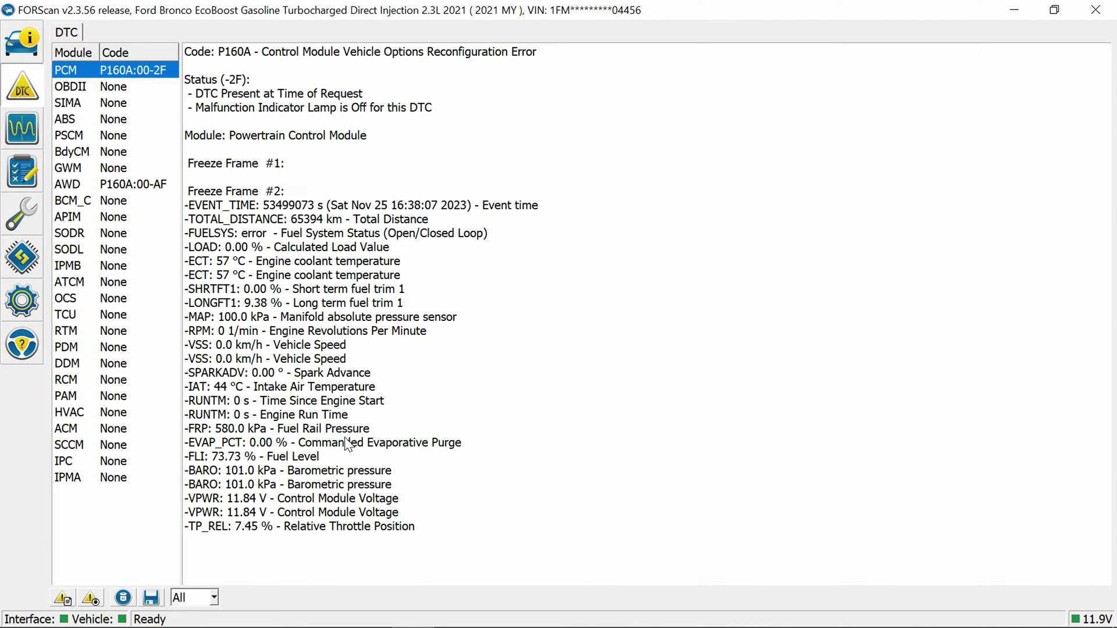
Run the PCM module initialization/relearn from Central Configuration, accepting its warning and the request to turn the ignition off.
click(37, 256)
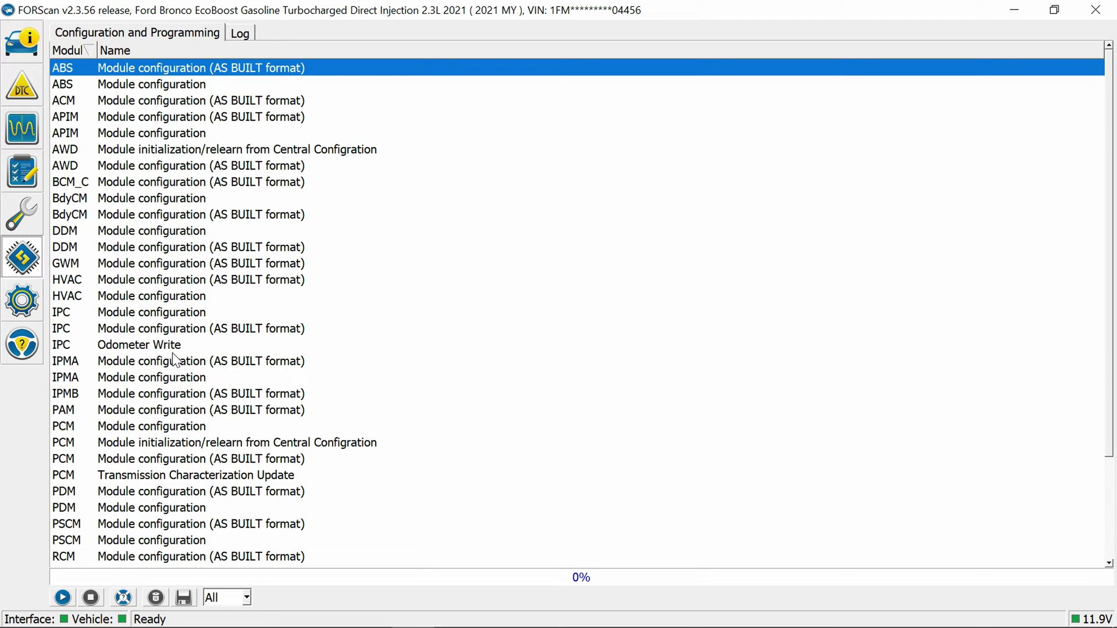
click(201, 441)
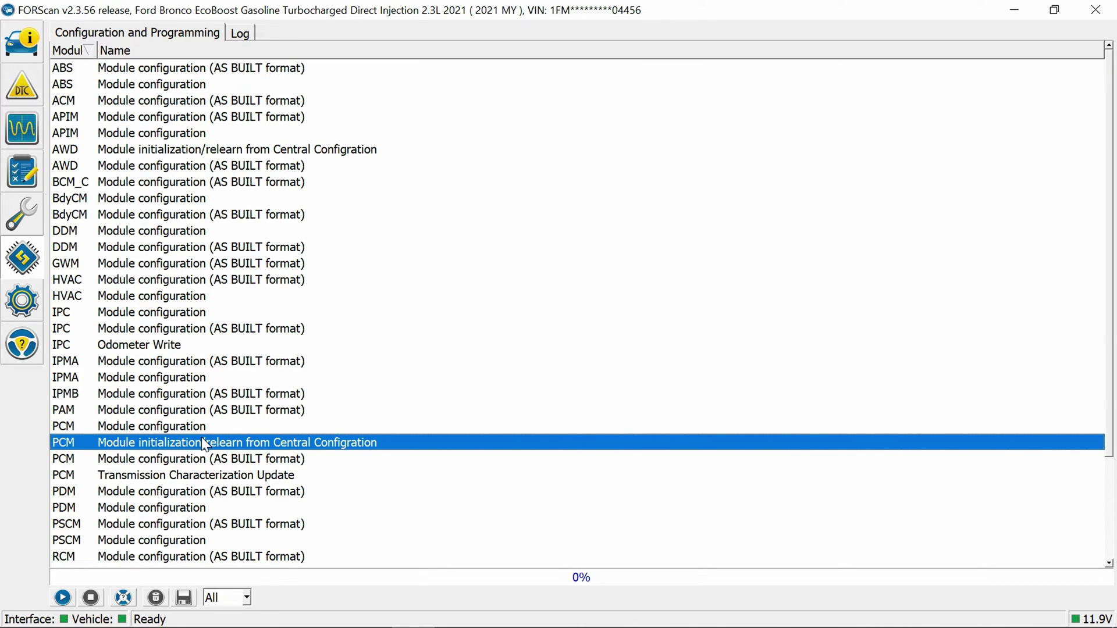
click(62, 598)
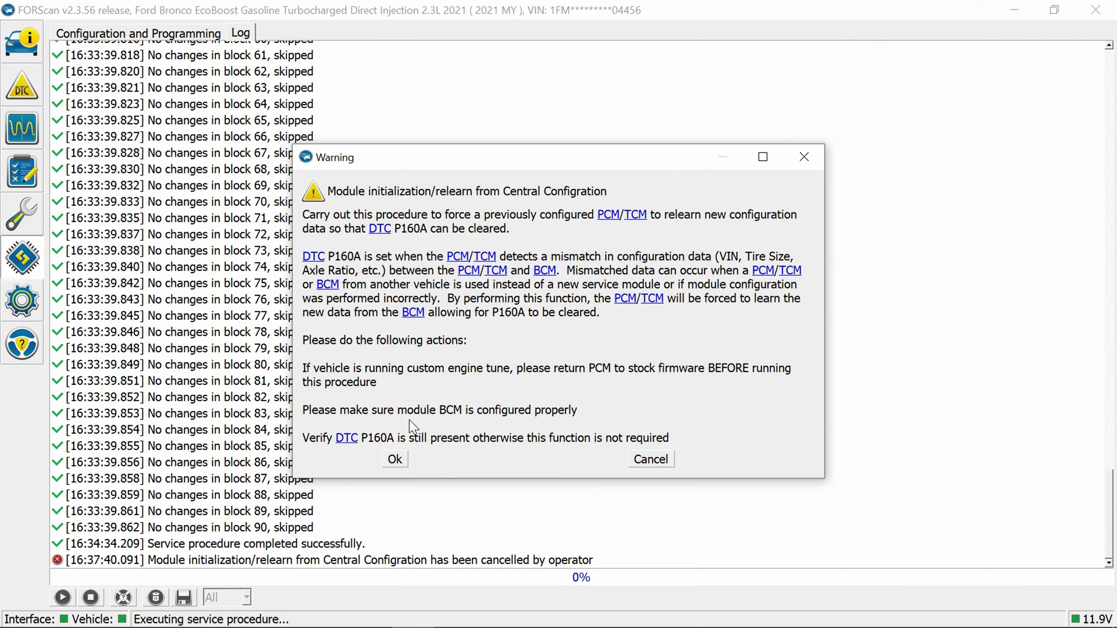
click(399, 463)
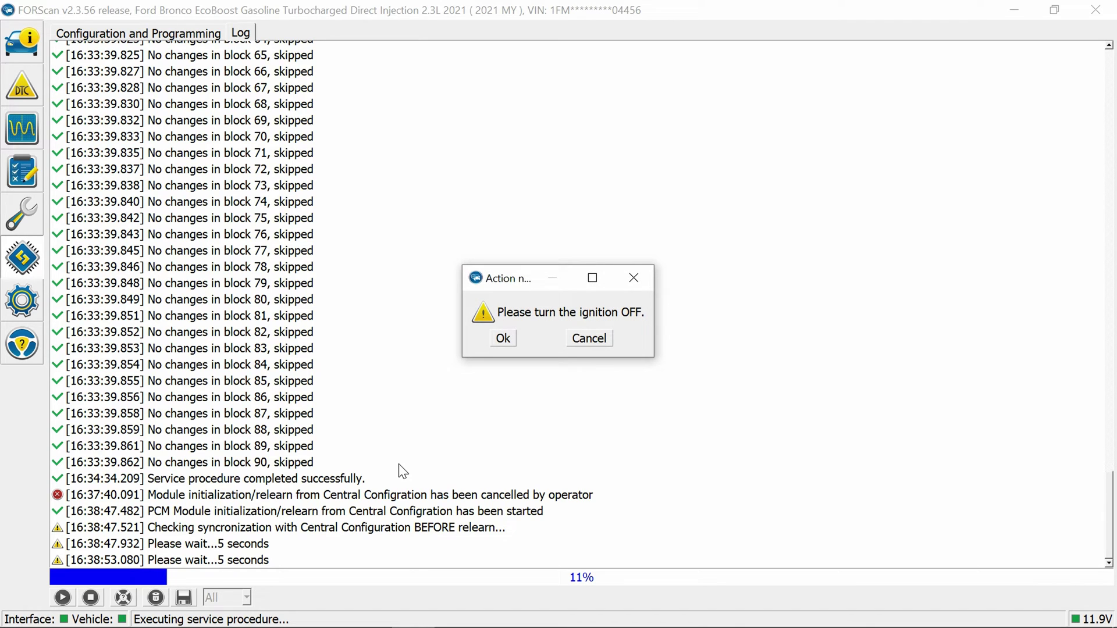
key(Return)
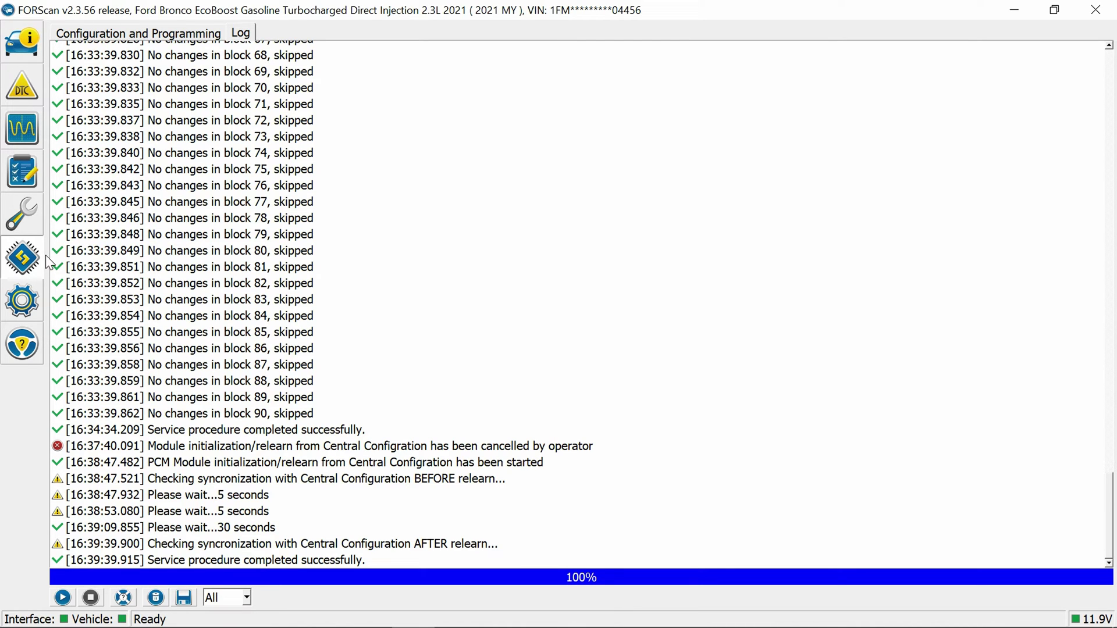
Run the AWD module initialization/relearn from Central Configuration, accepting the warning and acknowledging the ignition off and on requests.
click(138, 33)
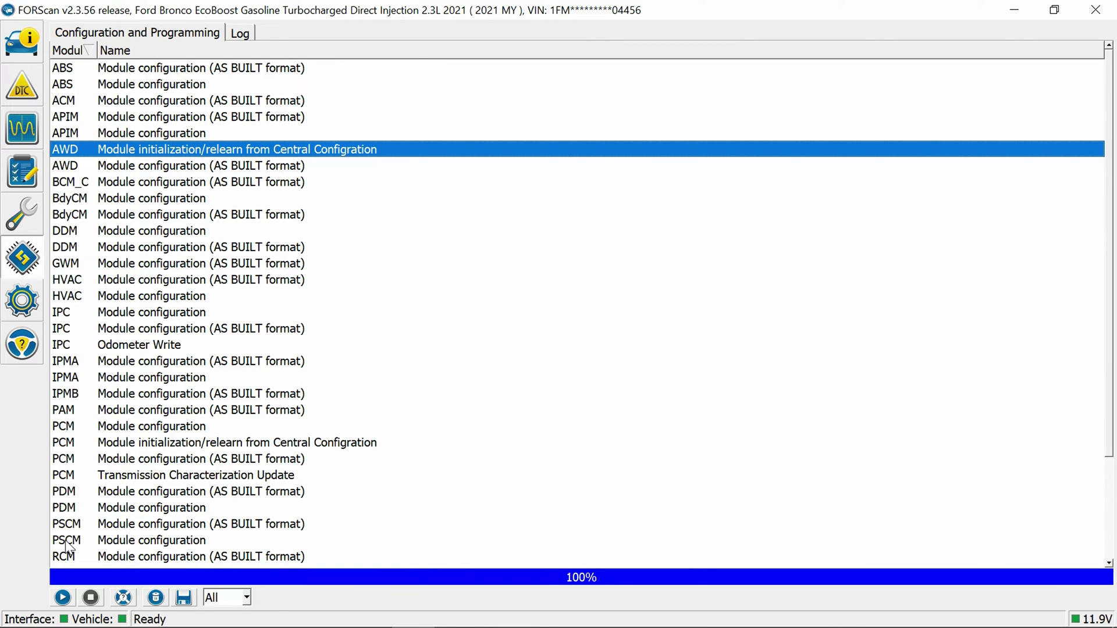
click(62, 598)
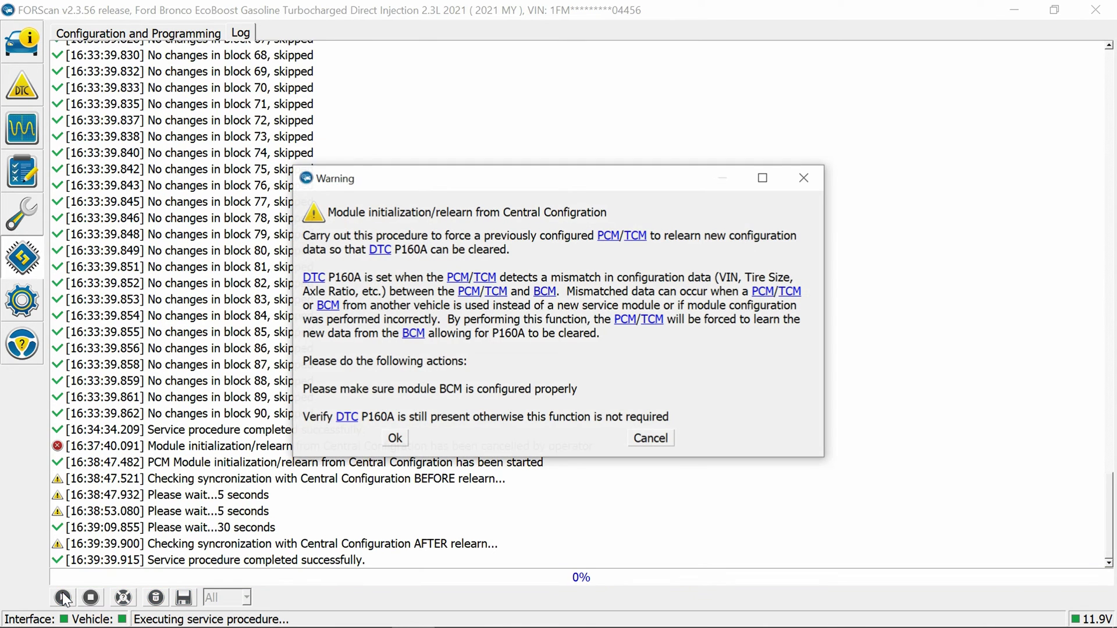
click(395, 442)
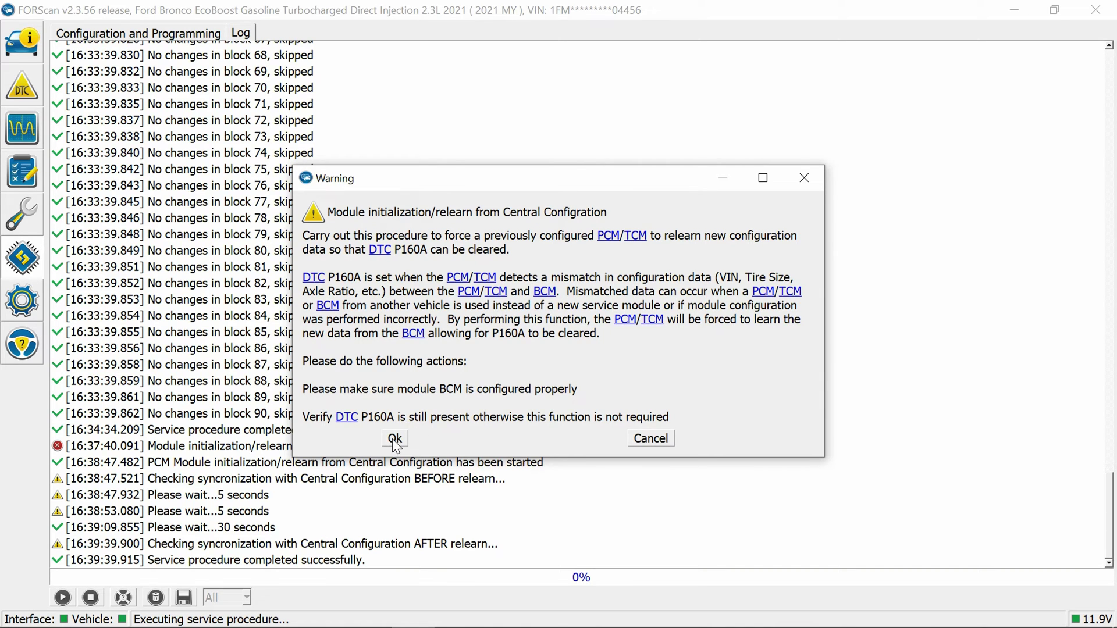
click(395, 442)
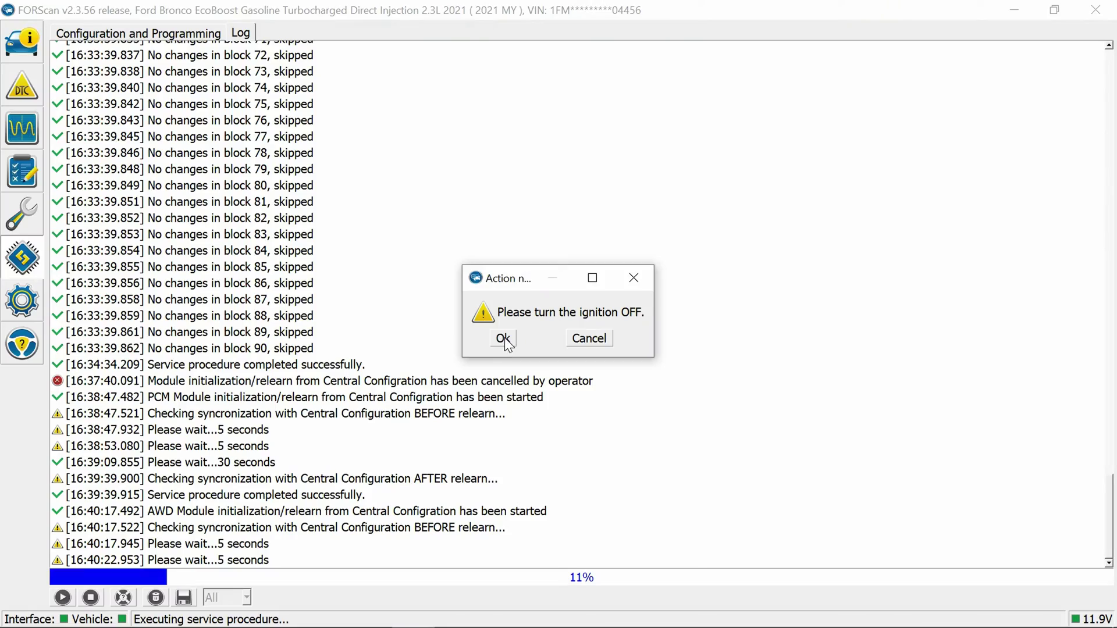
click(503, 339)
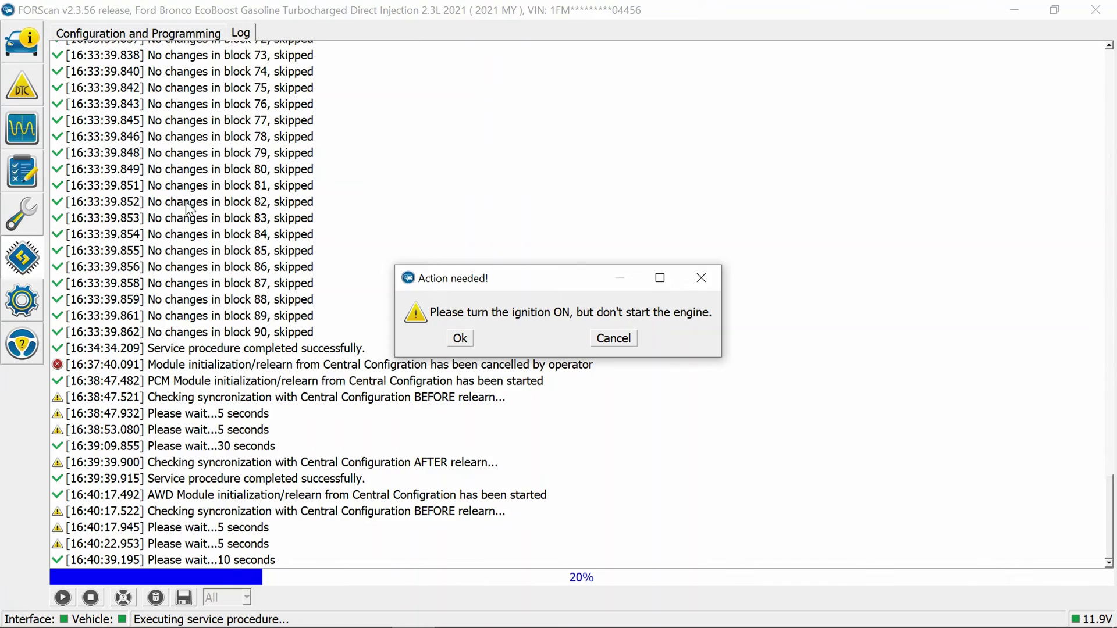
click(460, 338)
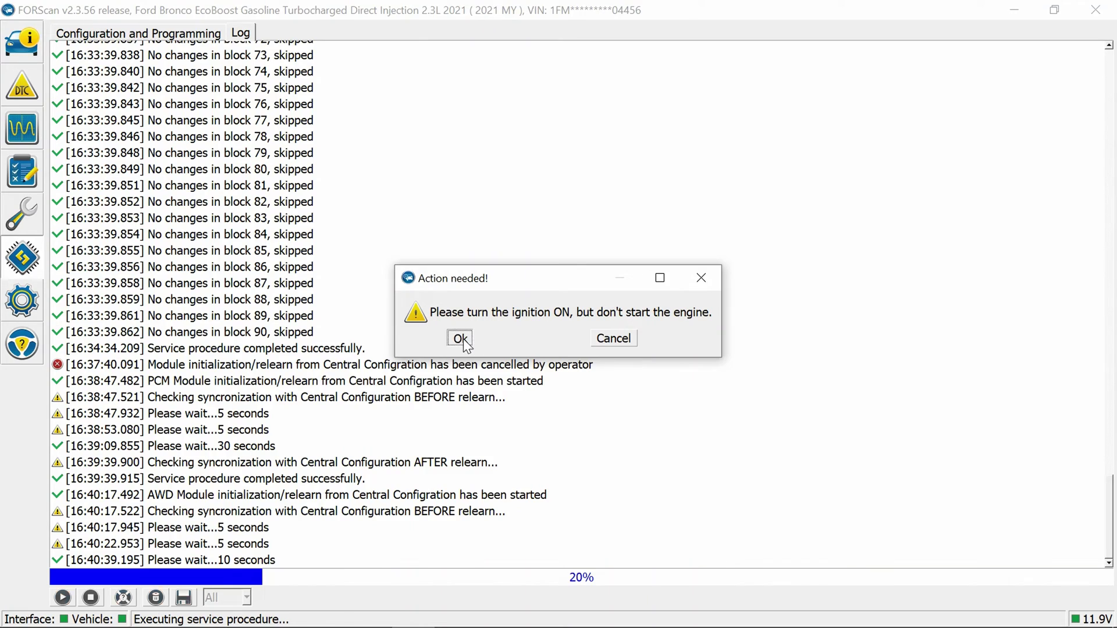